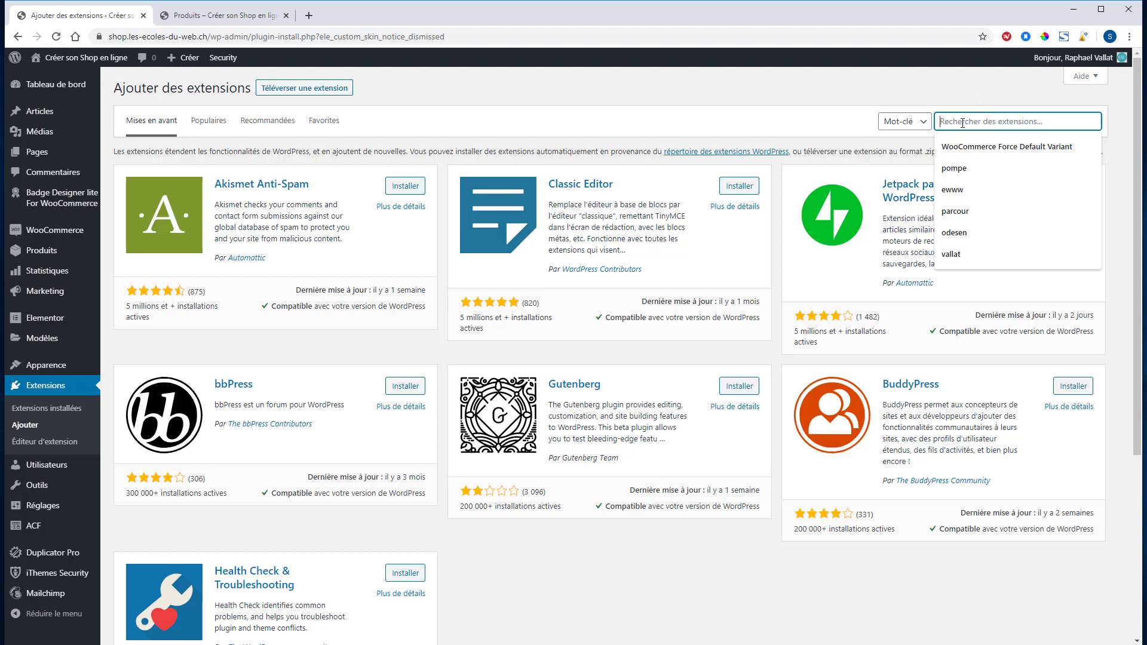
Find the "Conditional Shipping for WooCommerce" extension by searching for "Conditional Shipping", and install and activate it.
{"action": "type", "text": "Conditional Shipping"}
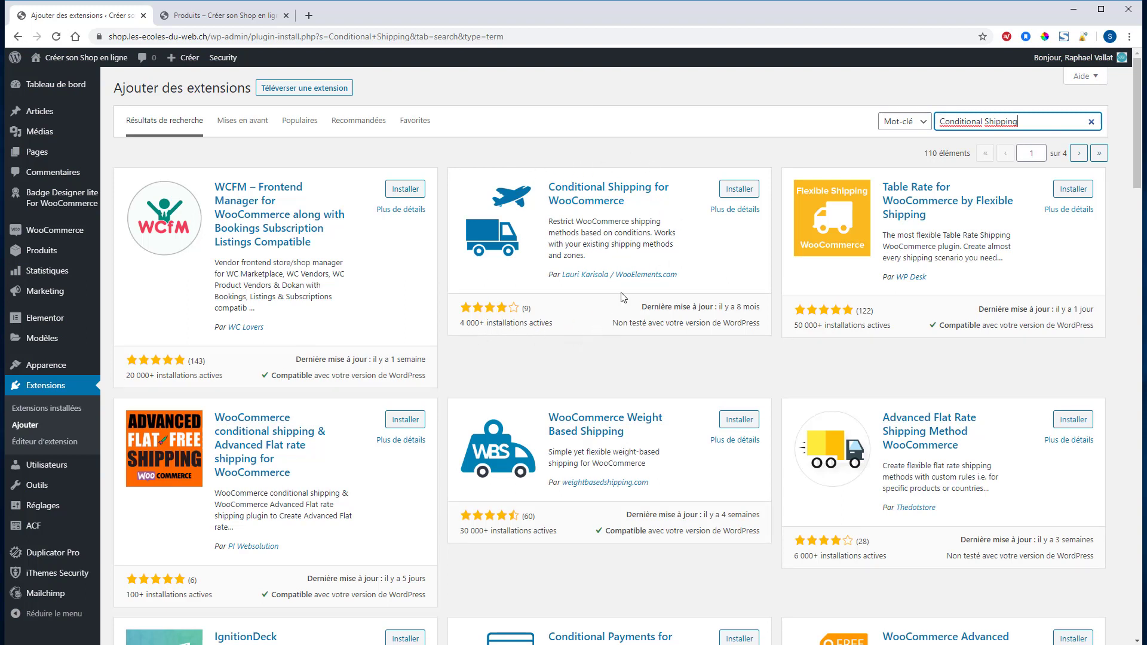
{"action": "left_click", "coordinate": [737, 190]}
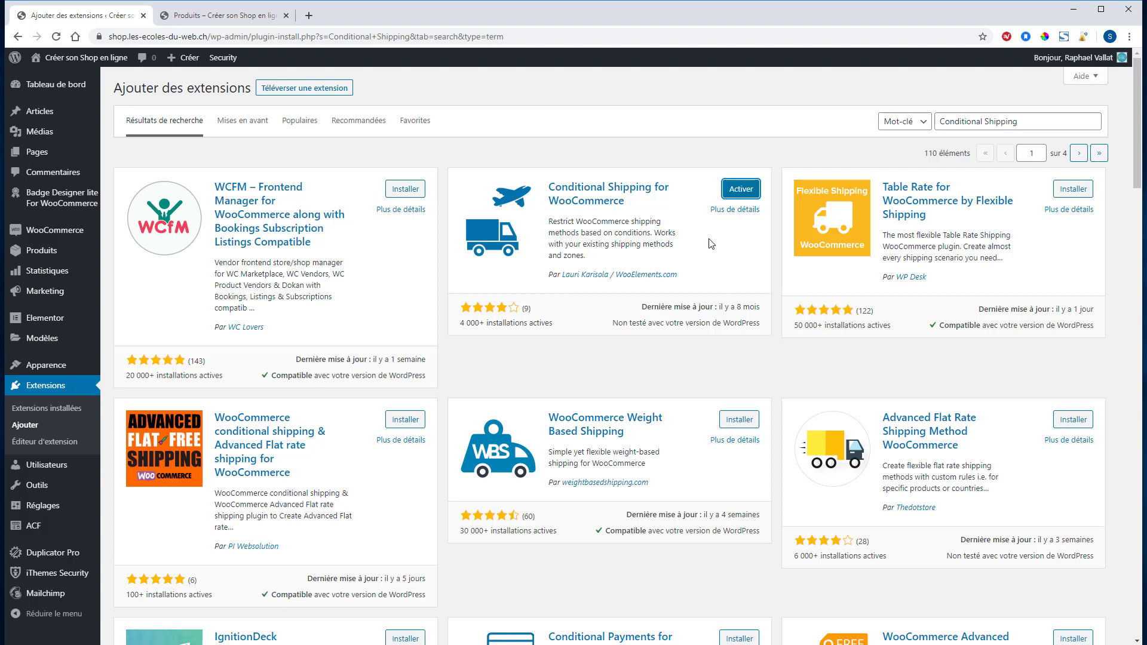
{"action": "left_click", "coordinate": [741, 190]}
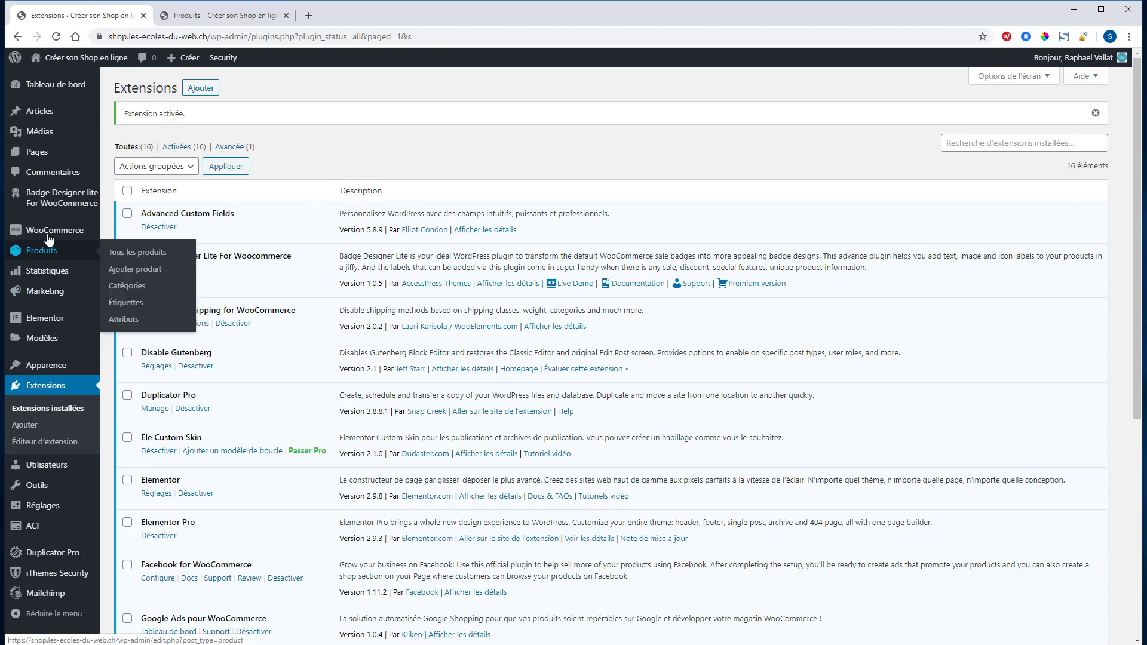
Open the Suisse shipping zone for editing in the WooCommerce shipping settings.
{"action": "mouse_move", "coordinate": [50, 234]}
{"action": "left_click", "coordinate": [126, 320]}
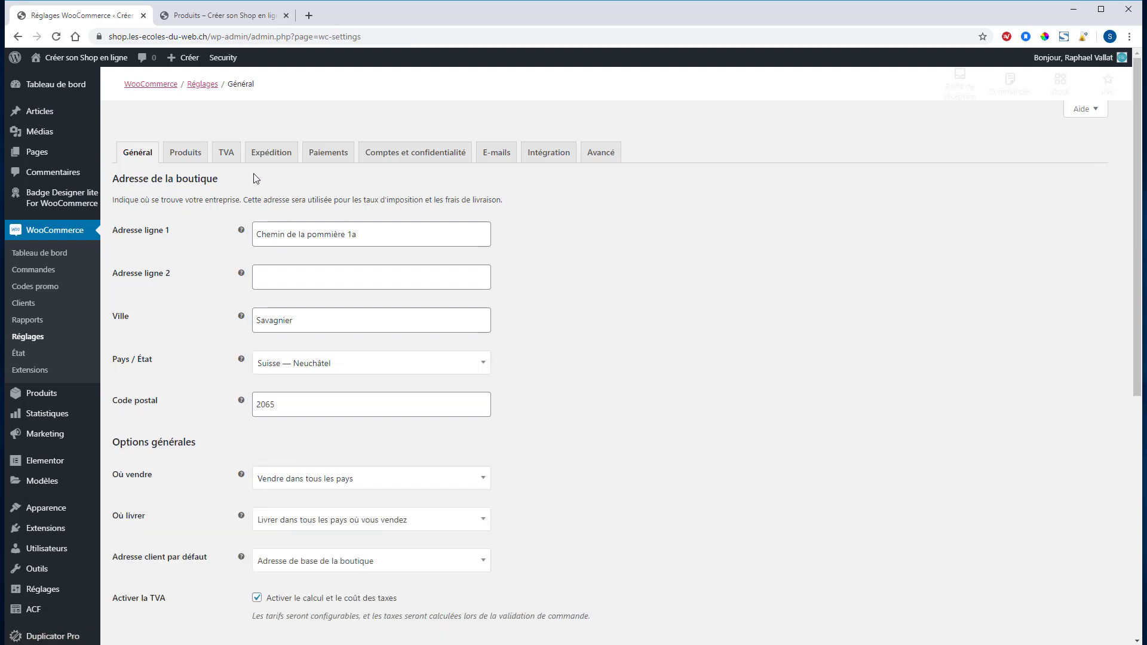
{"action": "left_click", "coordinate": [279, 155]}
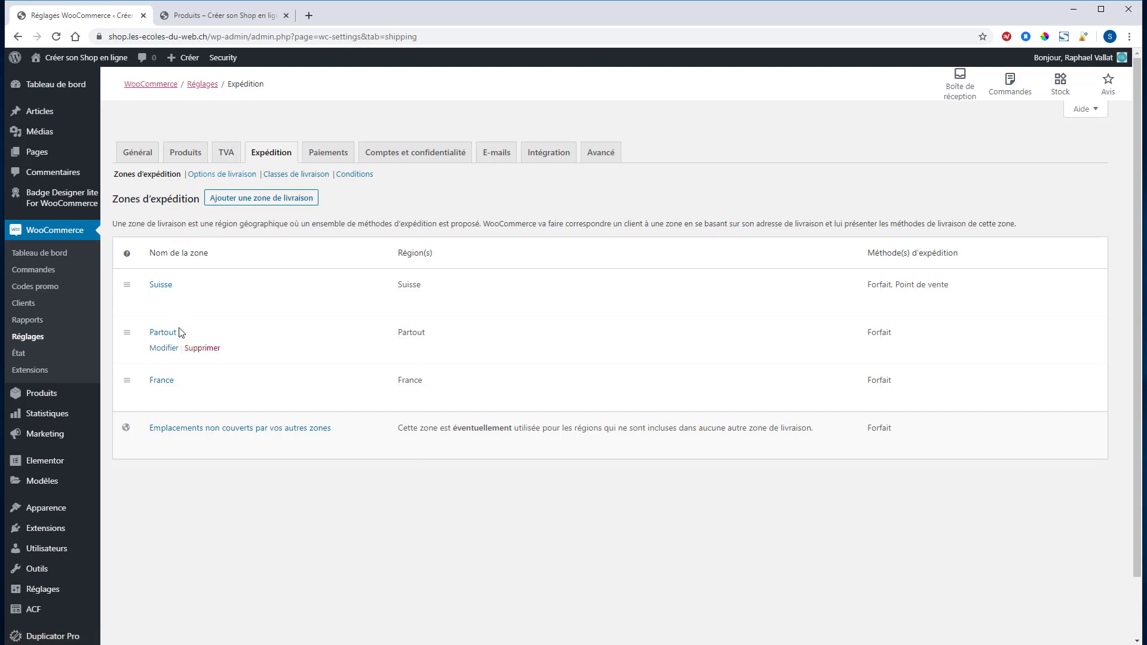
{"action": "mouse_move", "coordinate": [162, 299]}
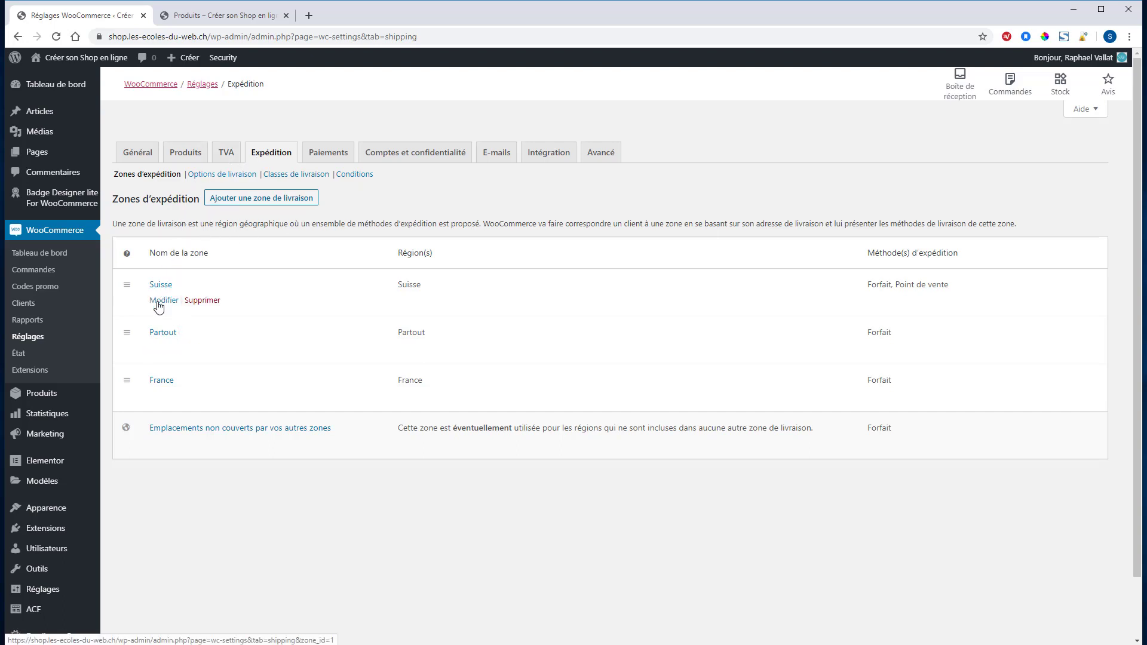
{"action": "left_click", "coordinate": [159, 305]}
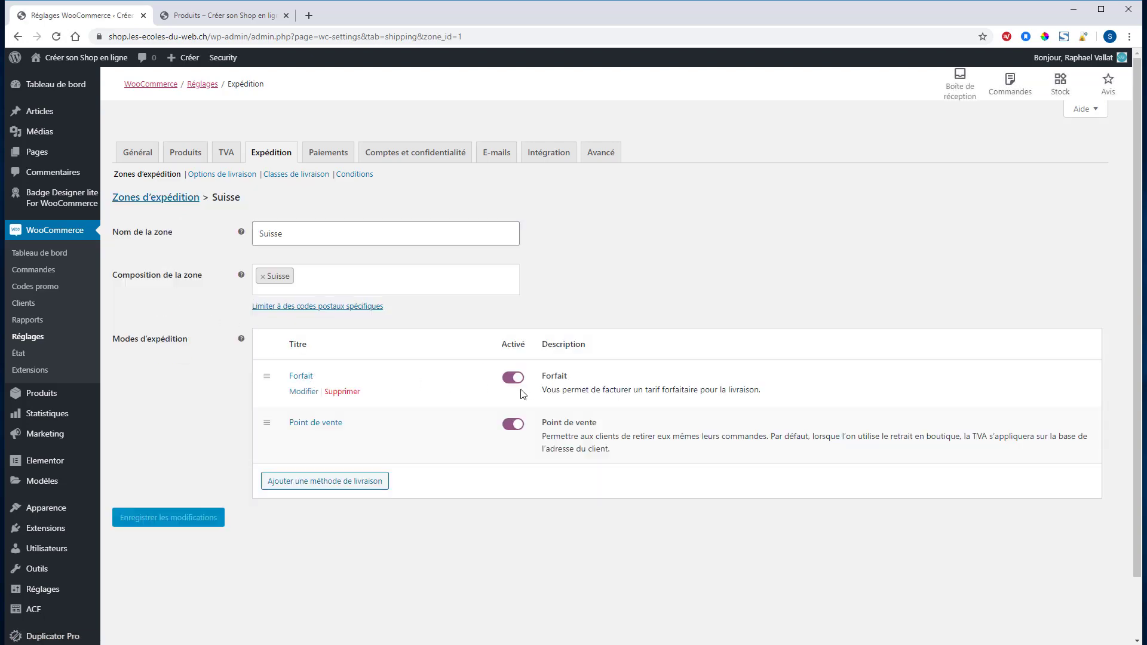
Add the "Livraison gratuite" shipping method to the Suisse zone.
{"action": "left_click", "coordinate": [318, 485]}
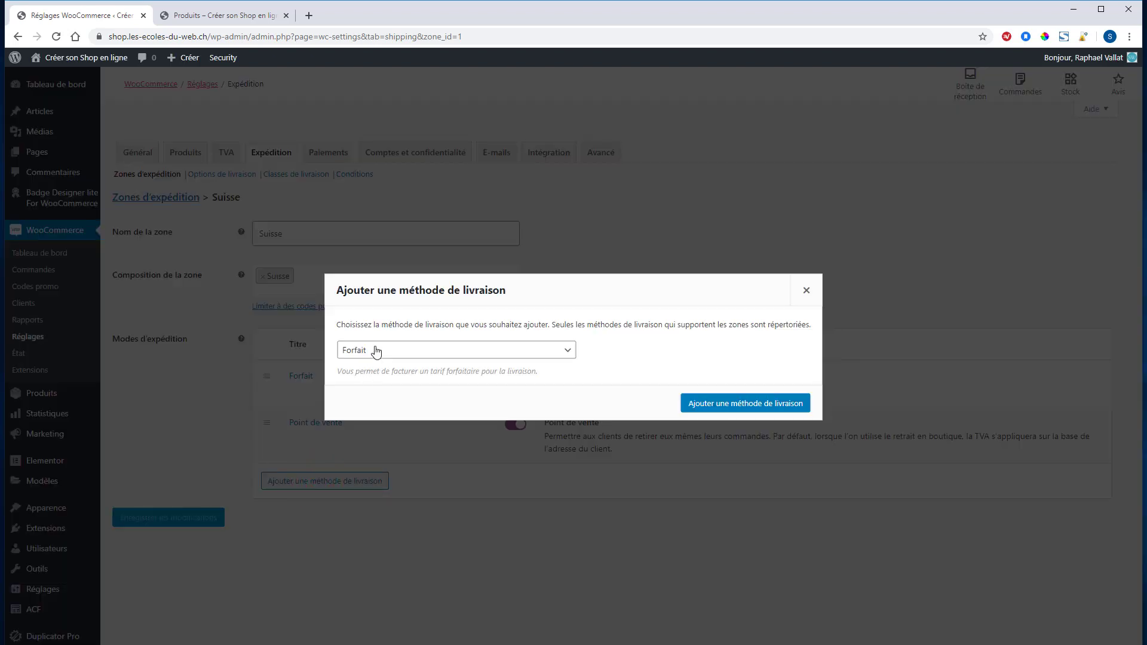
{"action": "left_click", "coordinate": [558, 355]}
{"action": "left_click", "coordinate": [441, 377]}
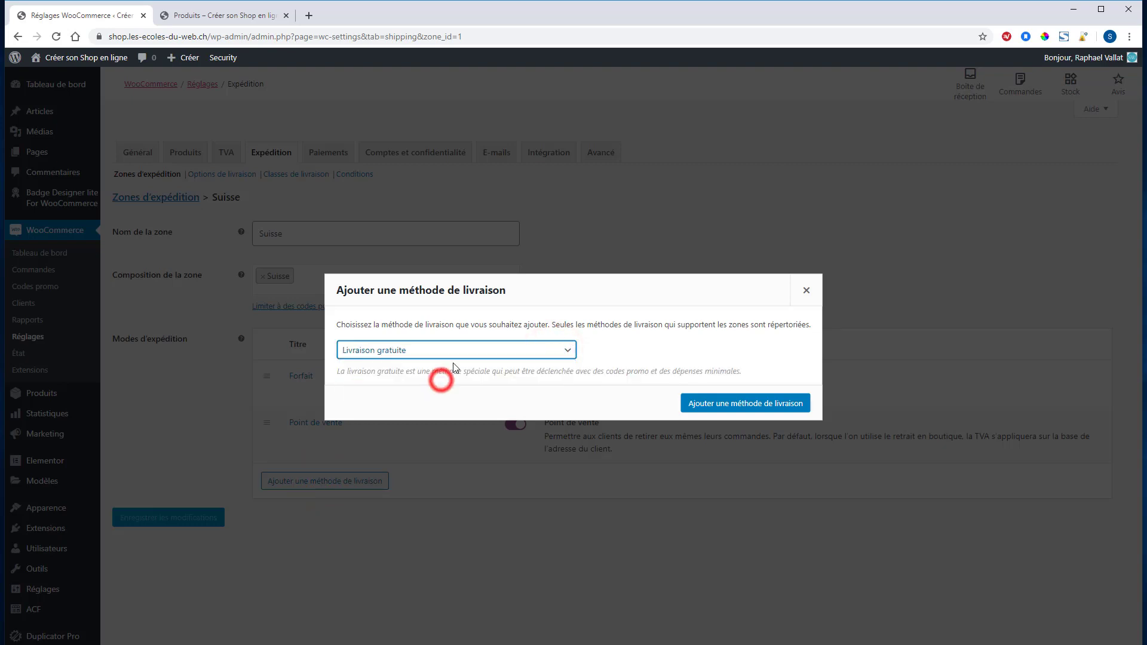
{"action": "left_click", "coordinate": [735, 402]}
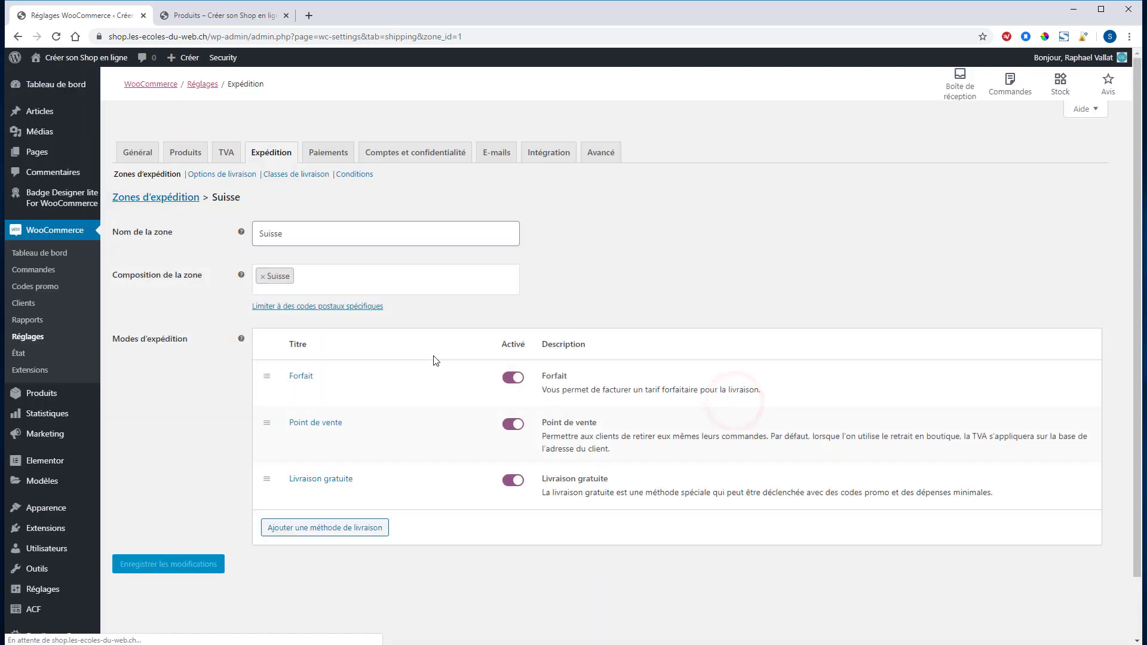
{"action": "mouse_move", "coordinate": [324, 376]}
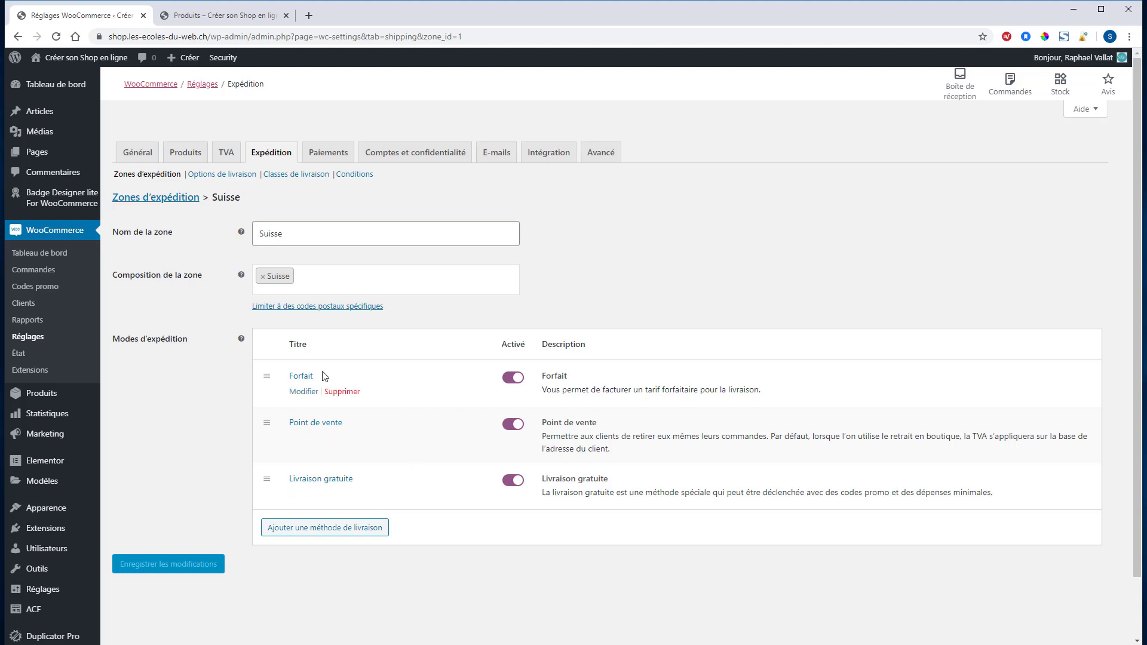
Open the Pantalon 123 product in the storefront and view the shopping cart.
{"action": "left_click", "coordinate": [237, 21]}
{"action": "left_click", "coordinate": [663, 323]}
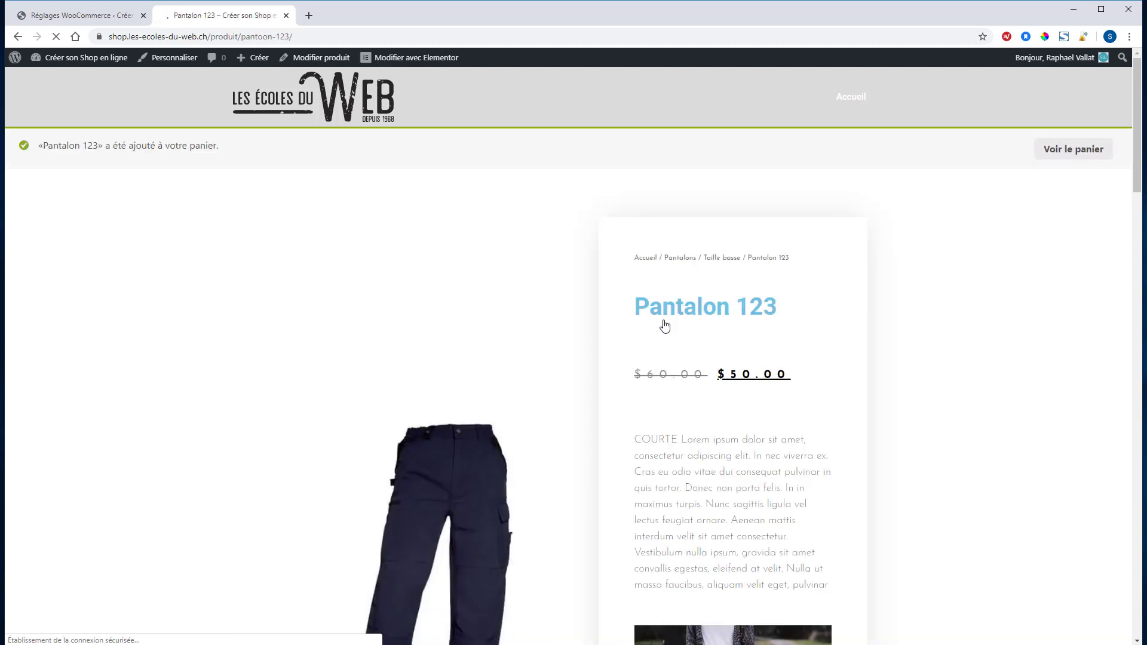
{"action": "left_click", "coordinate": [1061, 150]}
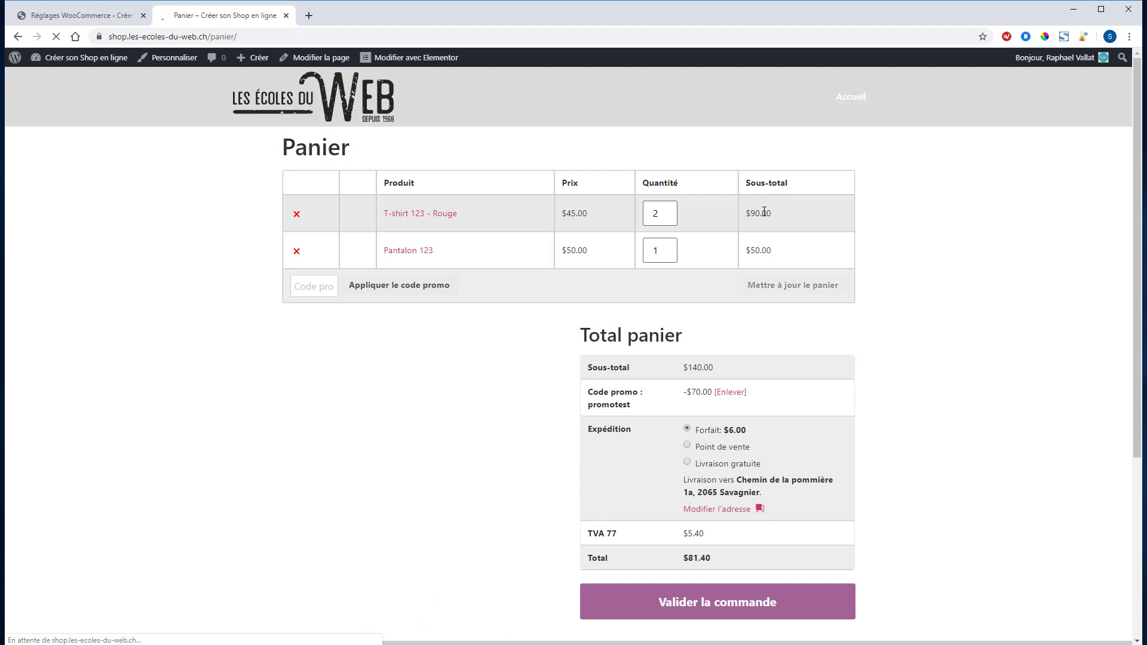
Try the "Point de vente" shipping option in the cart, and select "Livraison gratuite" instead.
{"action": "left_click", "coordinate": [687, 445]}
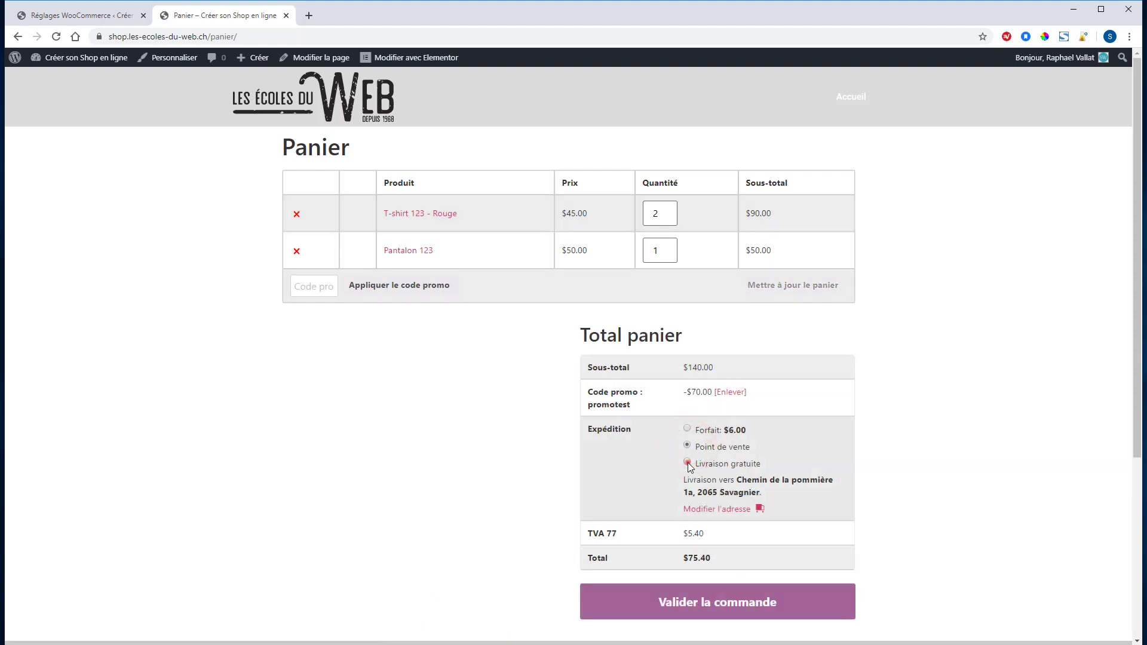
{"action": "left_click", "coordinate": [687, 462]}
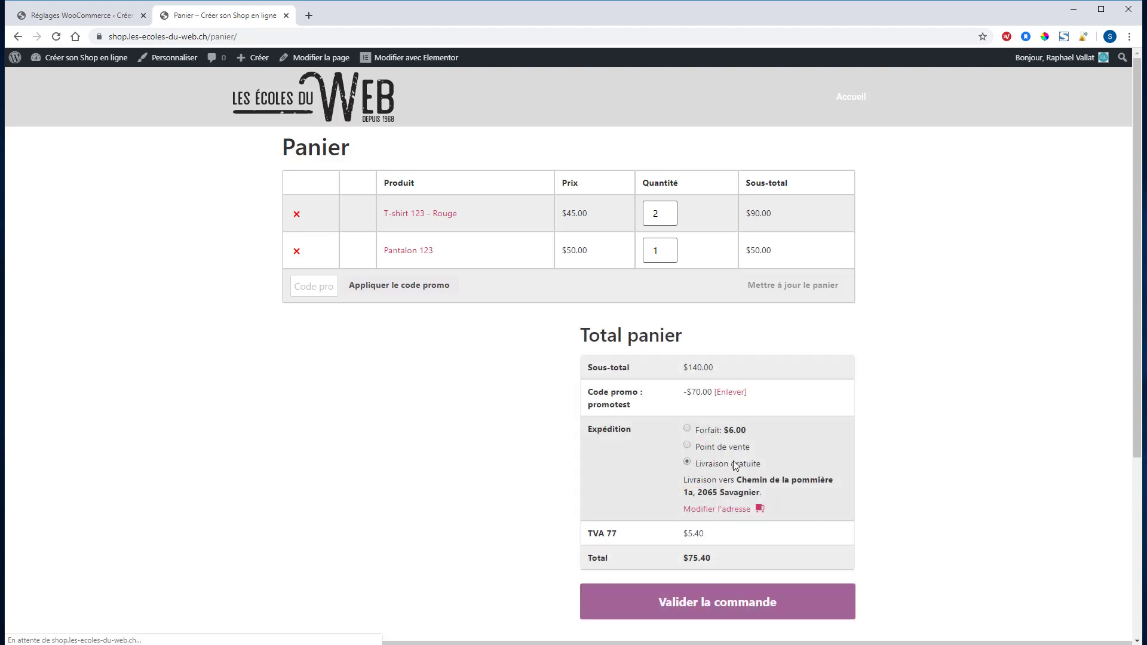
{"action": "left_click_drag", "start_coordinate": [756, 464], "coordinate": [699, 472]}
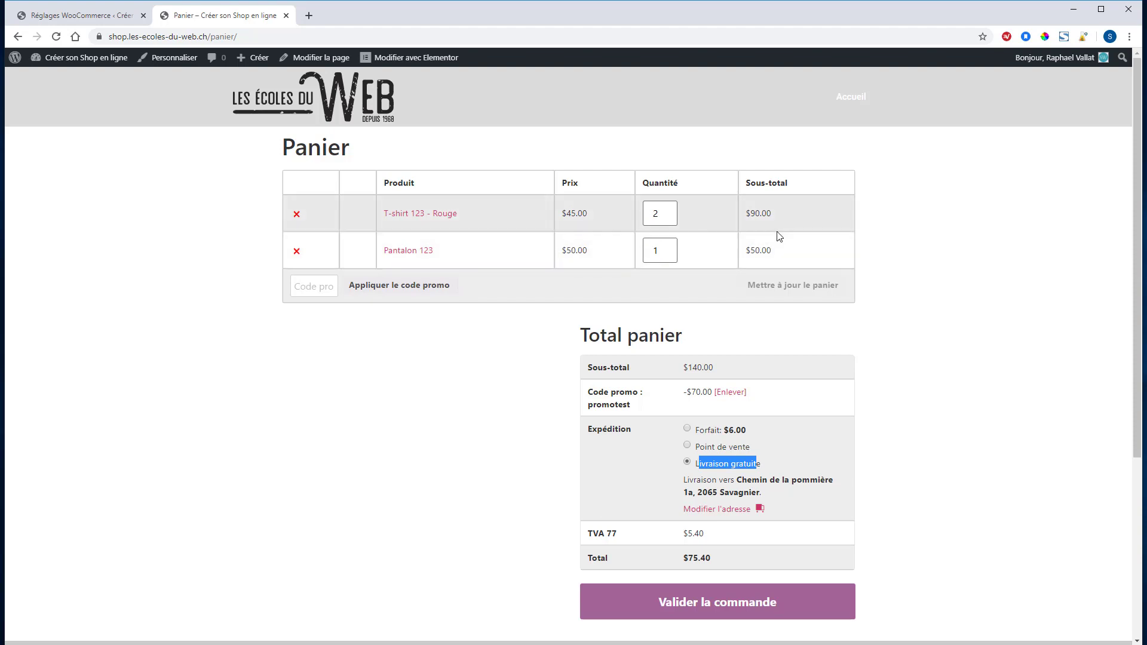
Create a new shipping conditions ruleset named "Livraison gratuite dès 50.-" in the WooCommerce settings.
{"action": "left_click", "coordinate": [105, 16]}
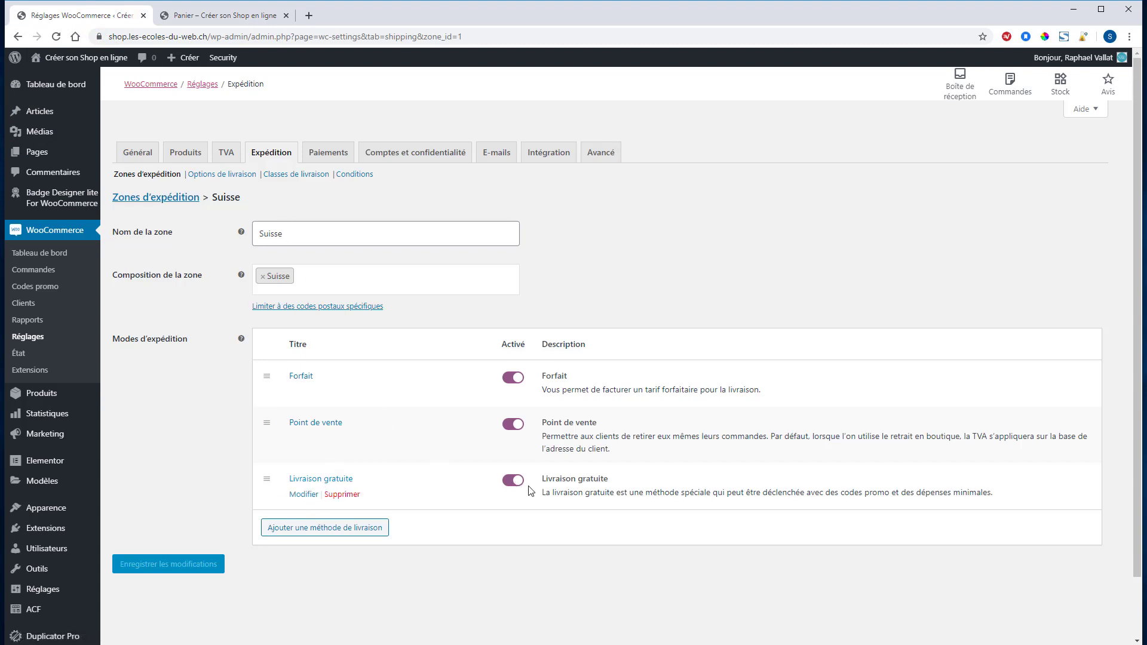
{"action": "left_click", "coordinate": [355, 175]}
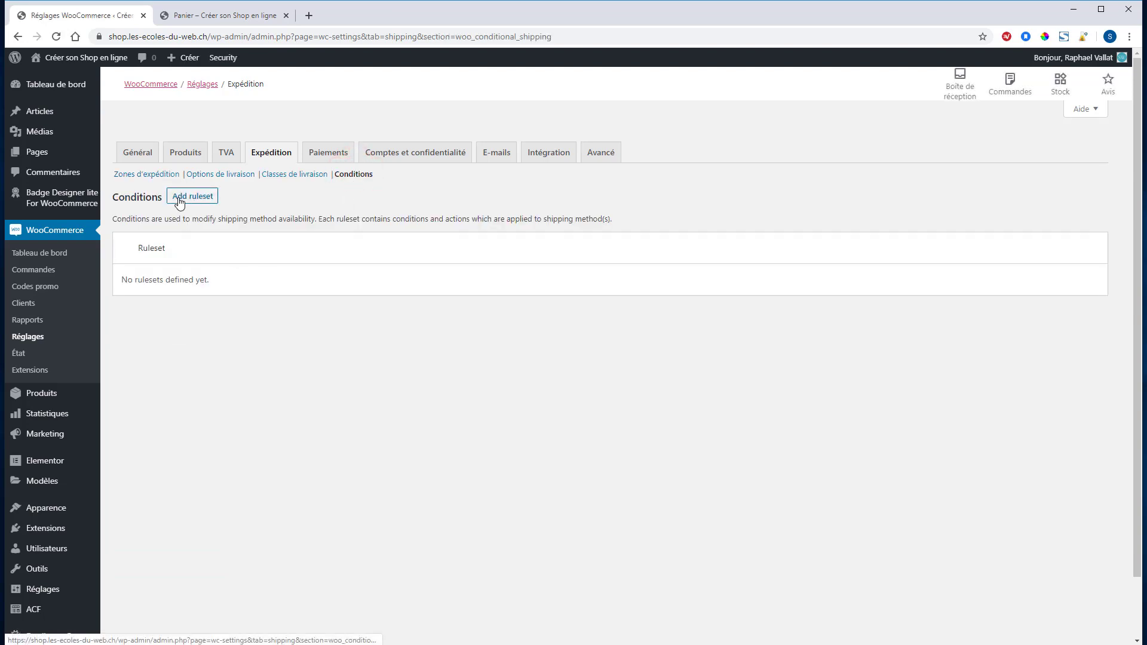
{"action": "left_click", "coordinate": [198, 200]}
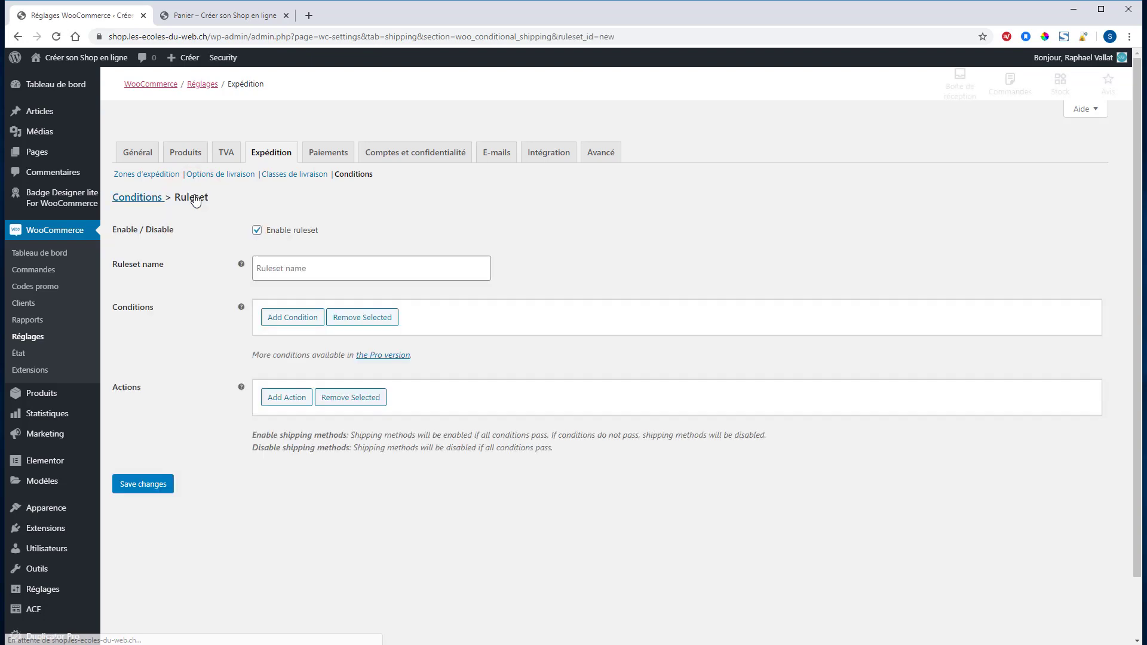
{"action": "left_click", "coordinate": [263, 273]}
{"action": "type", "text": "Livraison gratuite dès 50.-"}
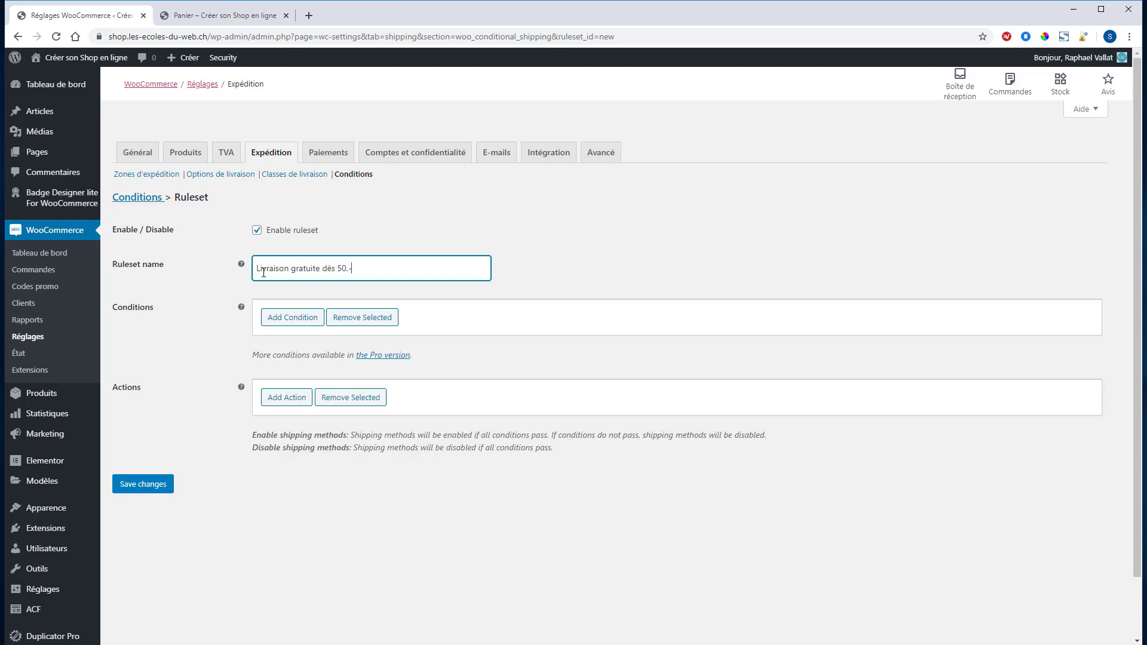
Add a condition to the ruleset requiring the Subtotal to be greater than or equal to 50.
{"action": "left_click", "coordinate": [287, 317]}
{"action": "left_click", "coordinate": [321, 329]}
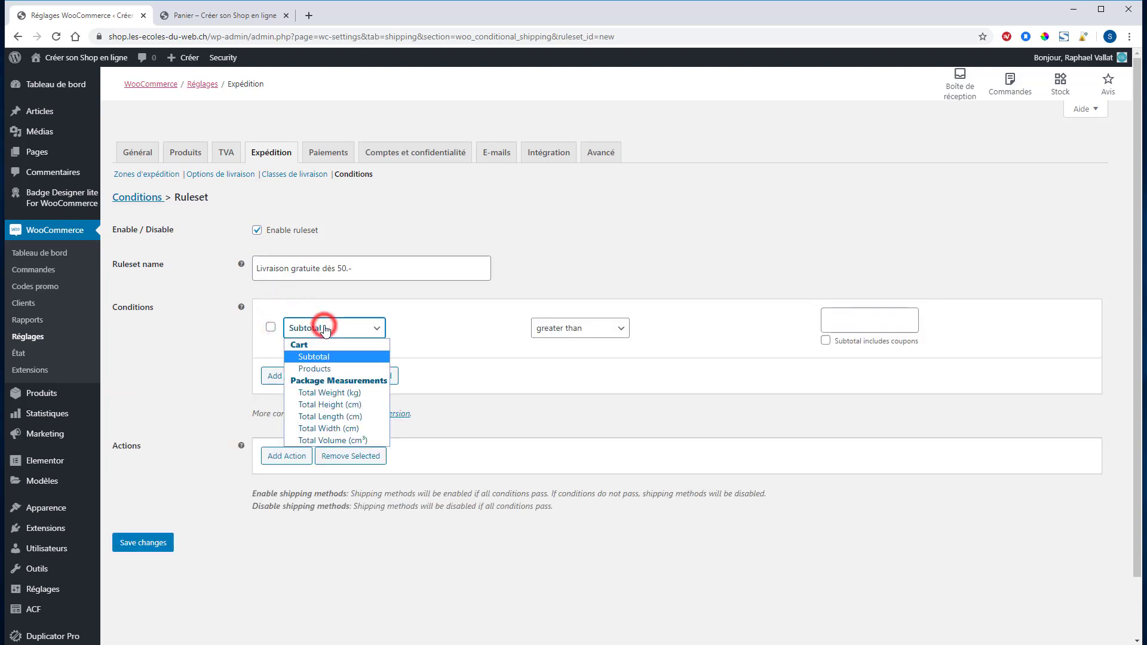
{"action": "left_click", "coordinate": [316, 356]}
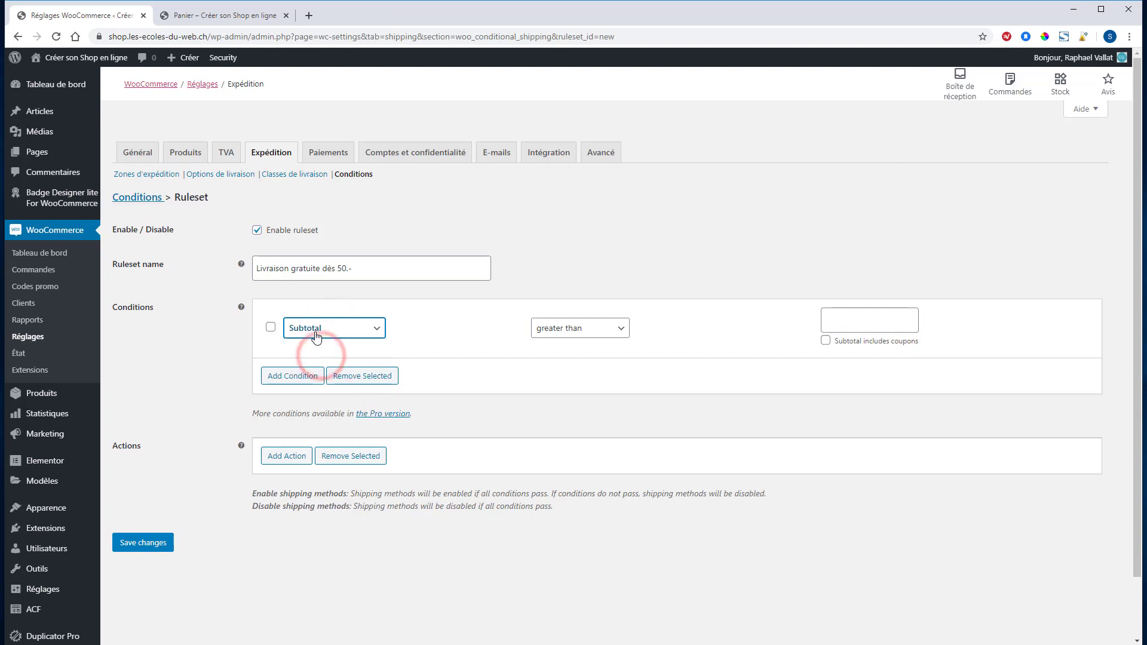
{"action": "left_click", "coordinate": [598, 329]}
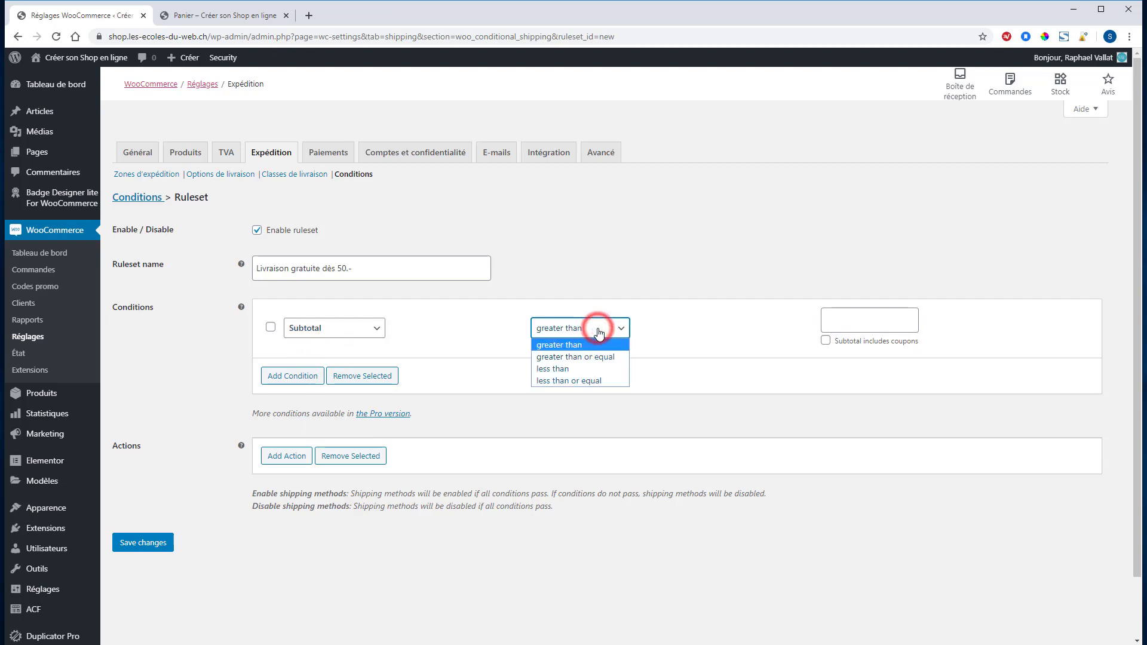
{"action": "left_click", "coordinate": [570, 356]}
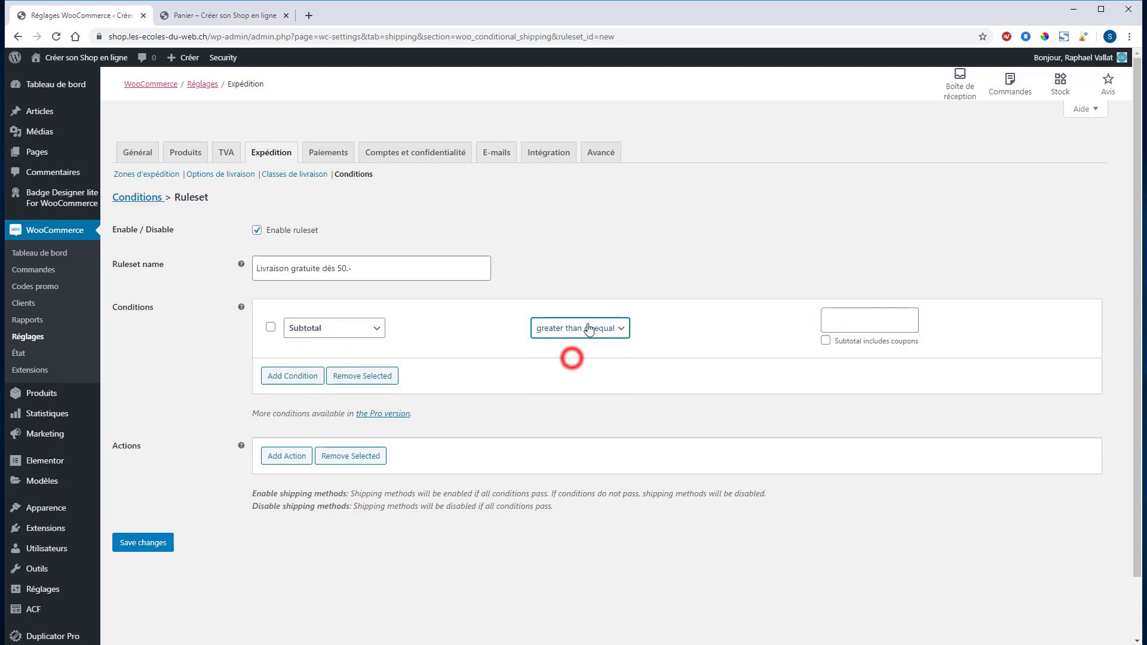
{"action": "left_click", "coordinate": [850, 320]}
{"action": "type", "text": "50"}
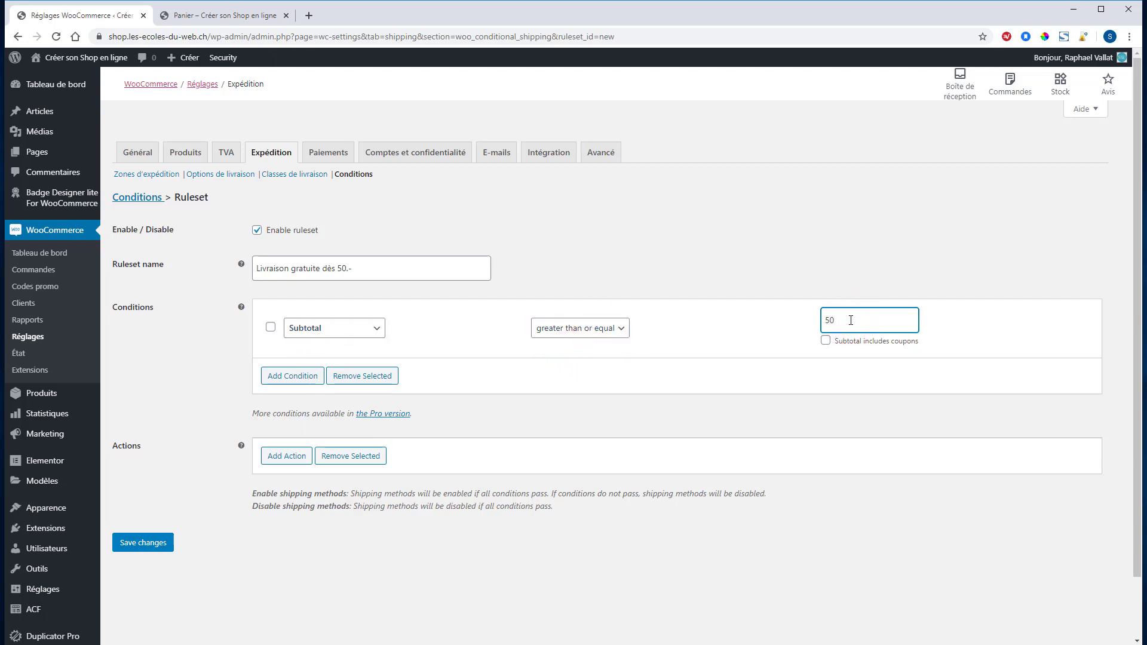
Add an "Enable shipping methods" action for Suisse's "Livraison gratuite" method and save the ruleset.
{"action": "left_click", "coordinate": [287, 458]}
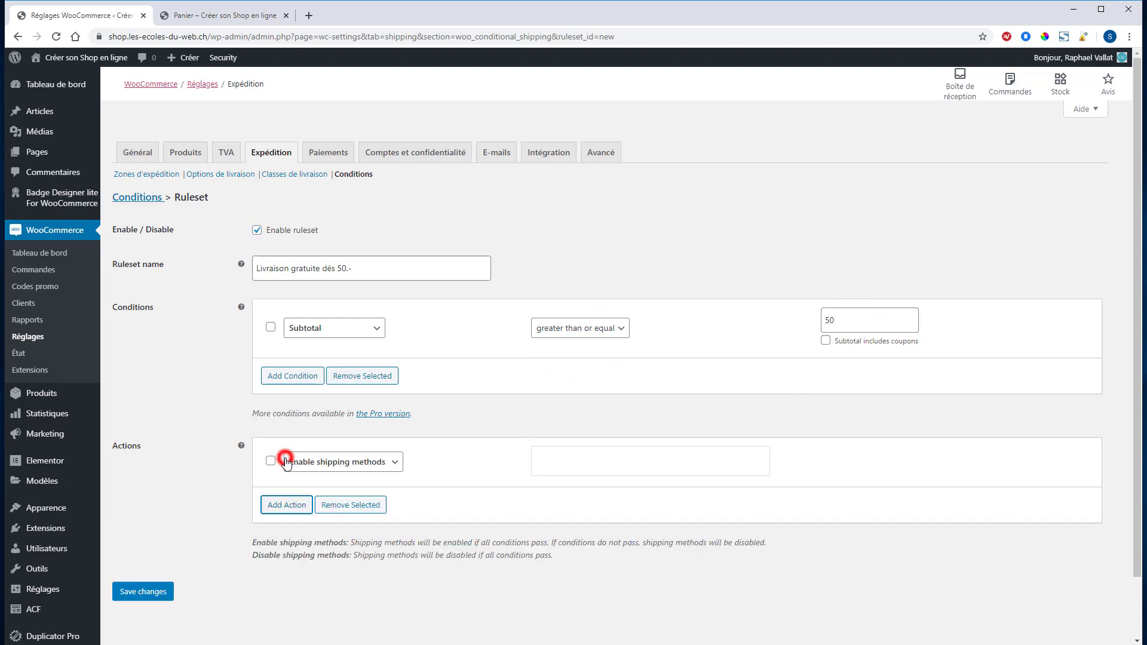
{"action": "left_click", "coordinate": [306, 463]}
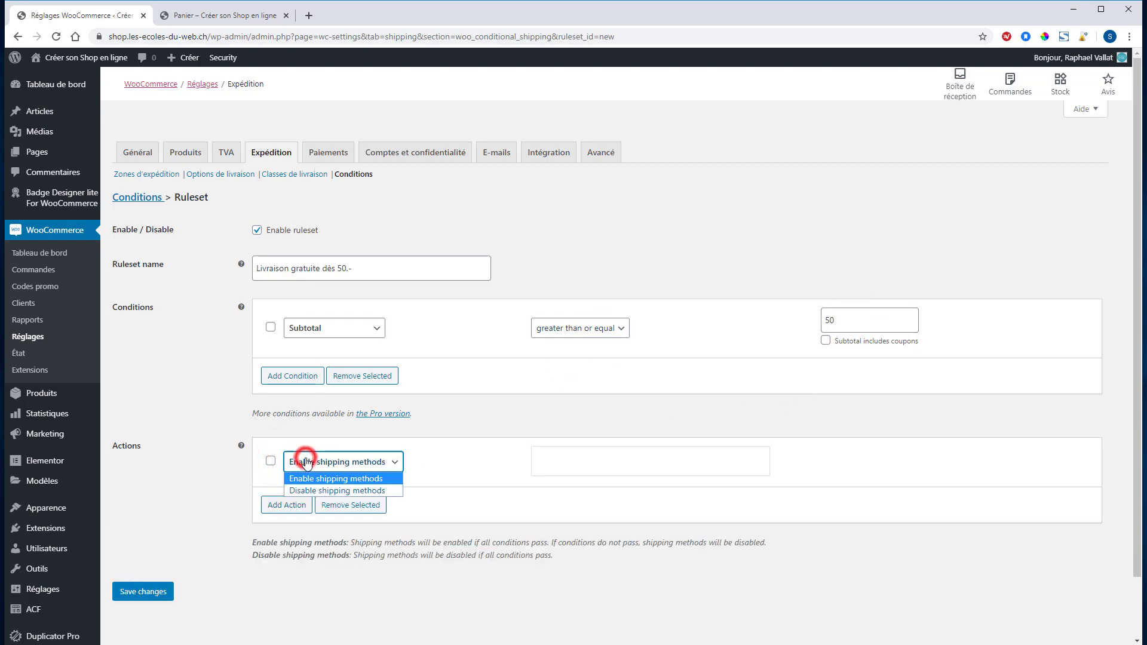
{"action": "left_click", "coordinate": [322, 461]}
{"action": "left_click", "coordinate": [556, 456]}
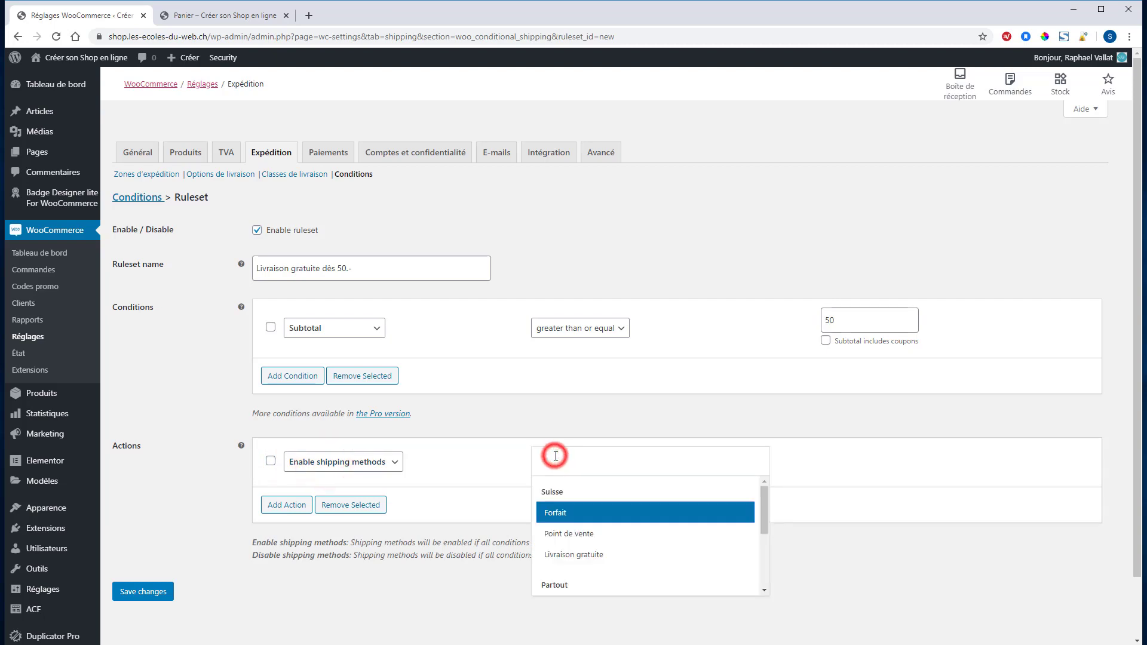
{"action": "left_click", "coordinate": [587, 553]}
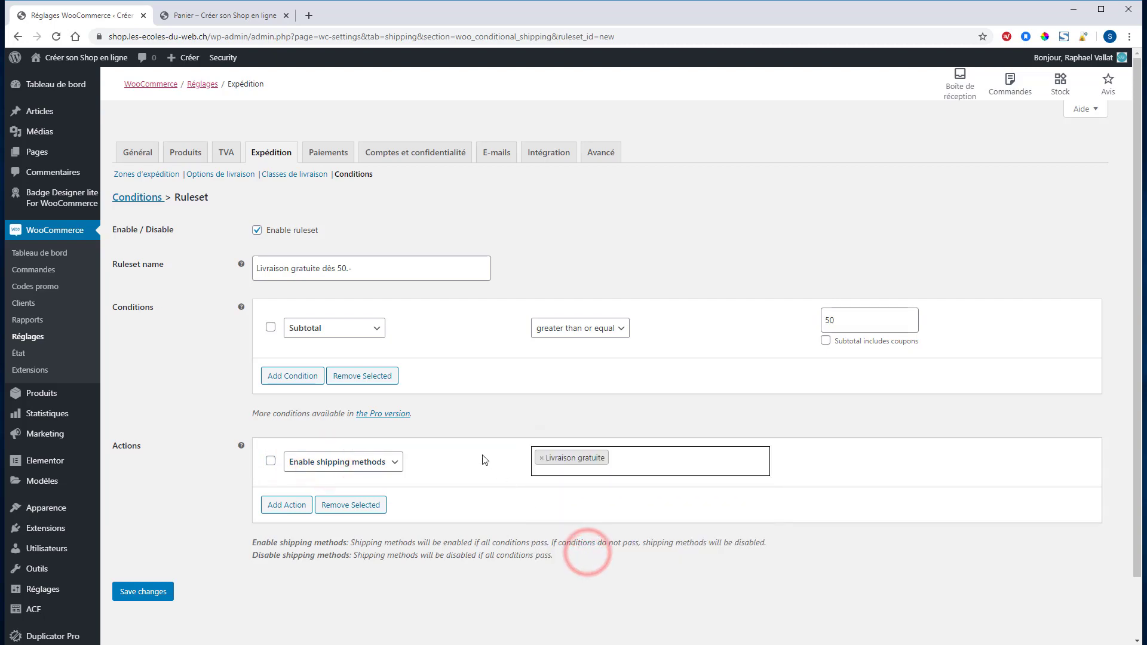
{"action": "left_click", "coordinate": [137, 594]}
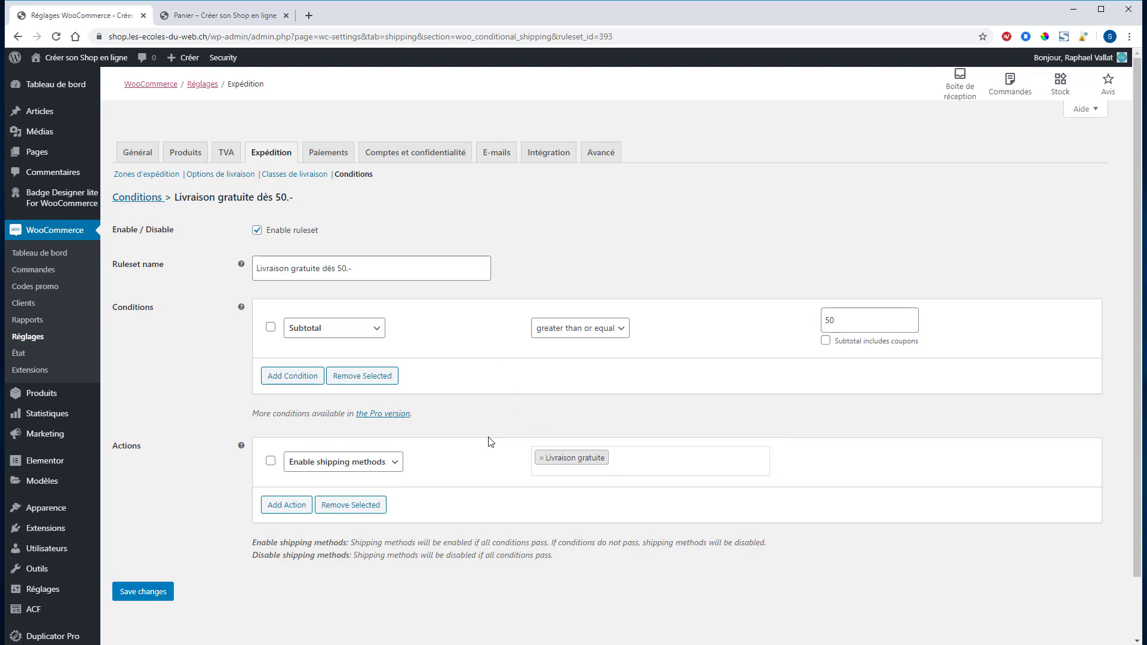
Reload the storefront cart and check which shipping options it offers.
{"action": "left_click", "coordinate": [221, 15]}
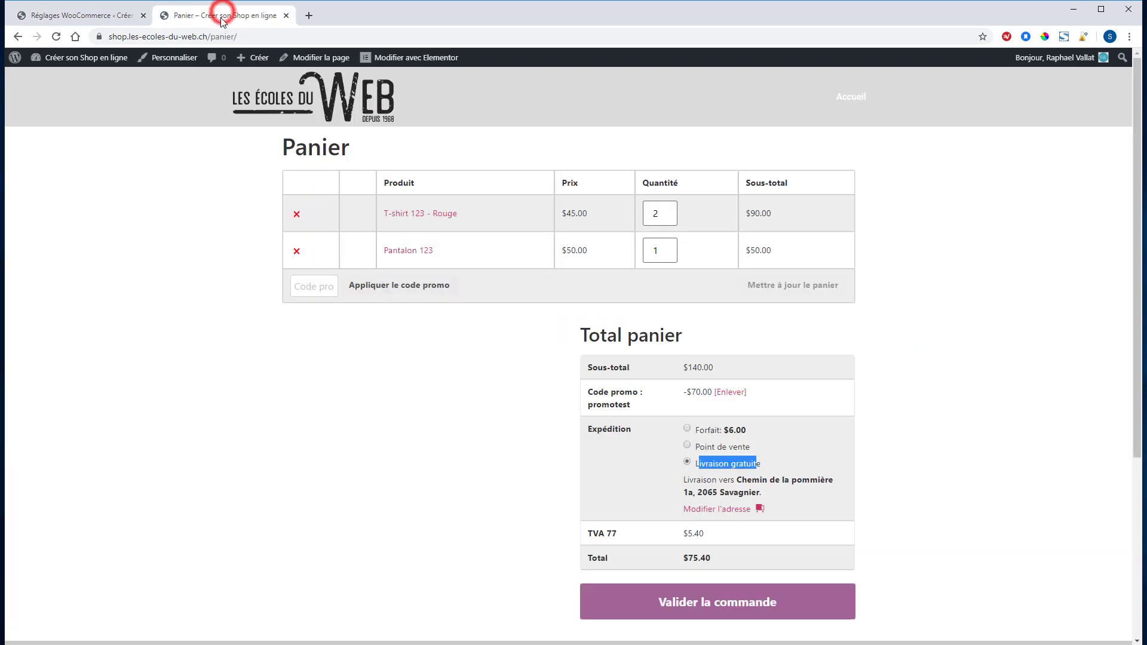
{"action": "left_click", "coordinate": [57, 36]}
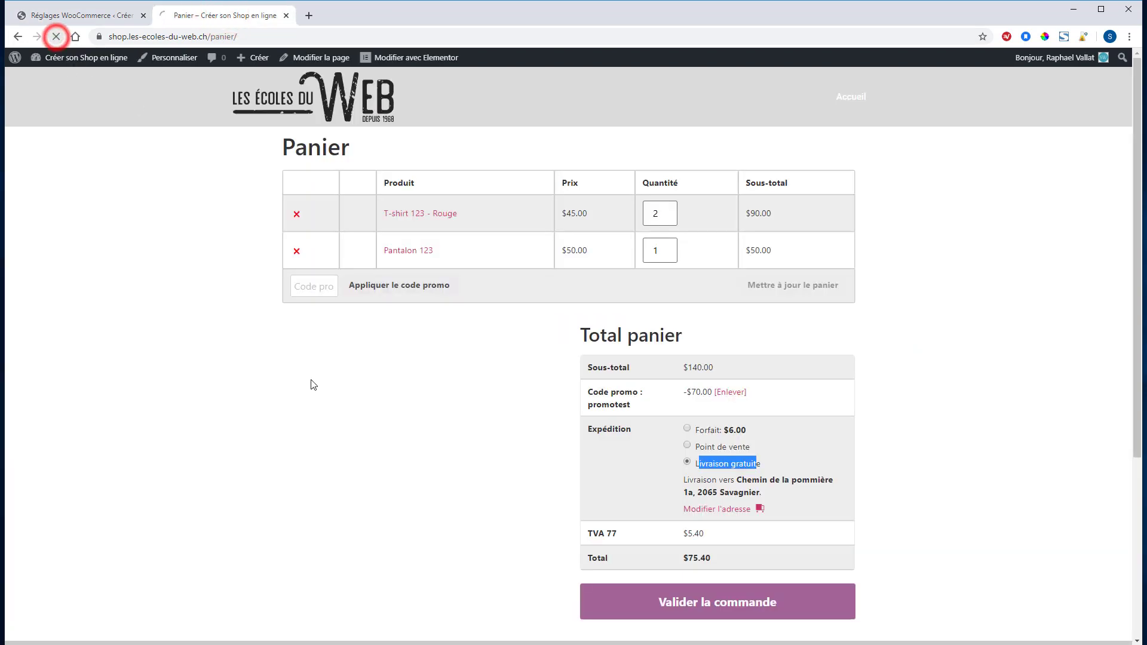
{"action": "left_click", "coordinate": [471, 389]}
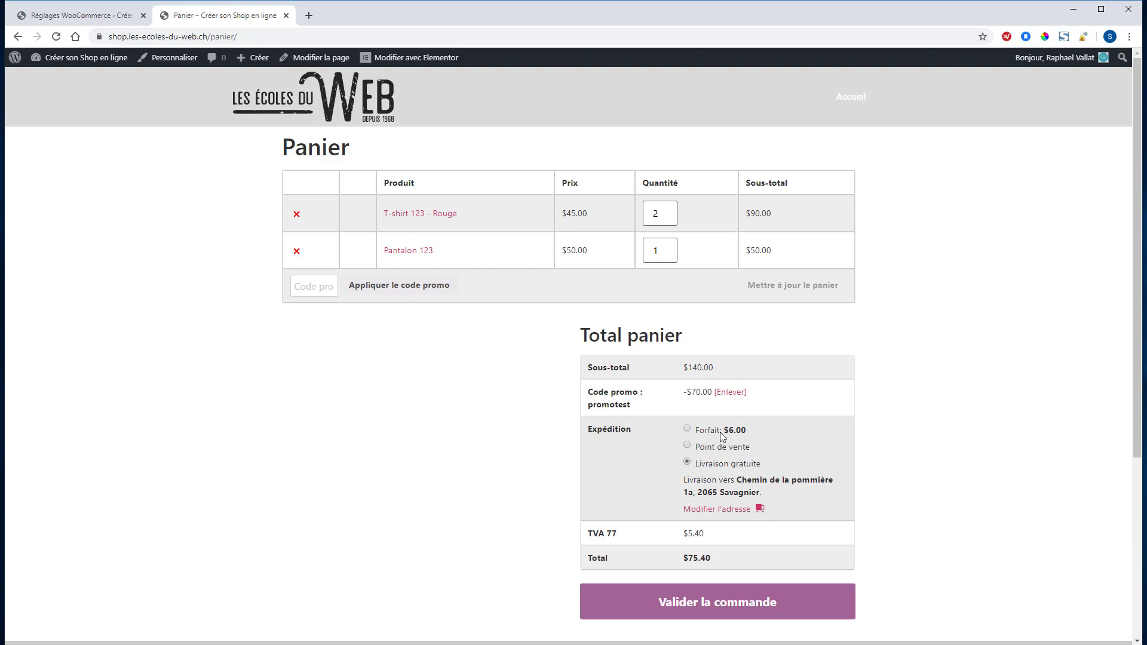
Add a "Disable shipping methods" action for Suisse's "Forfait" method to the "Livraison gratuite dès 50.-" ruleset and save it.
{"action": "left_click", "coordinate": [82, 14]}
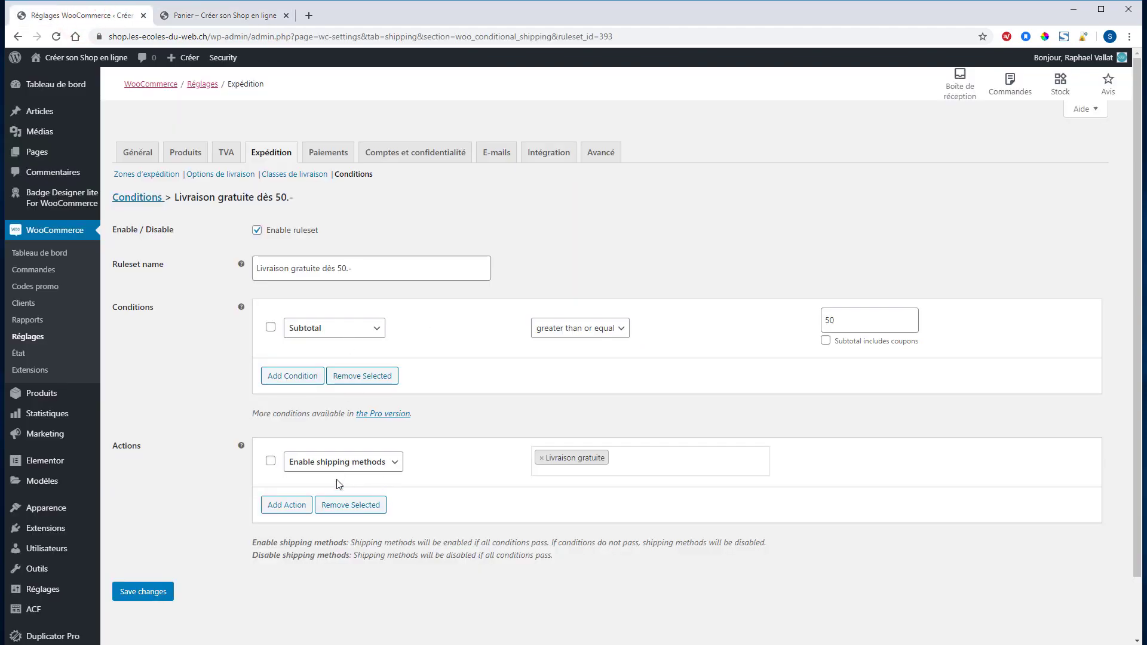
{"action": "left_click", "coordinate": [282, 505]}
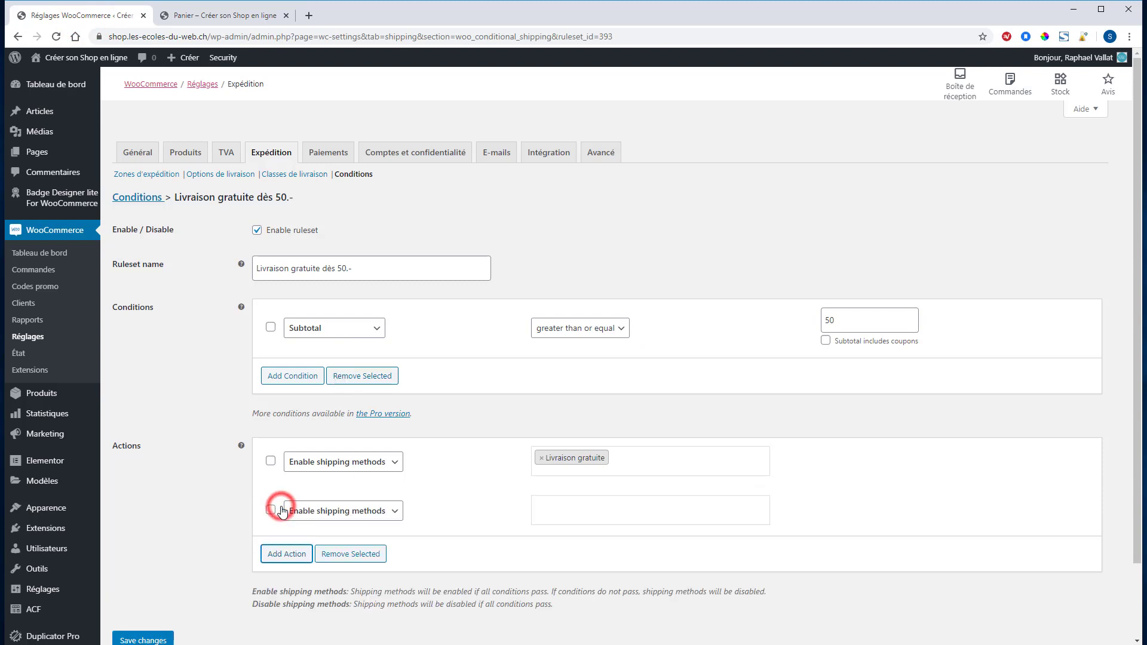
{"action": "left_click", "coordinate": [323, 510]}
{"action": "left_click", "coordinate": [328, 541]}
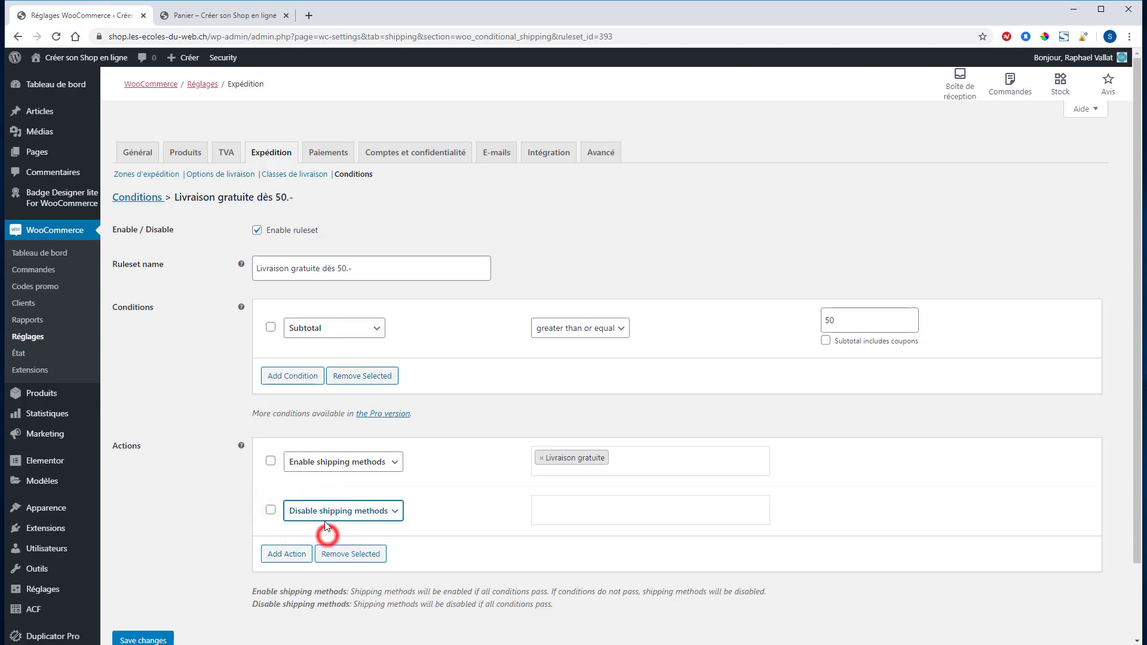
{"action": "left_click", "coordinate": [557, 507]}
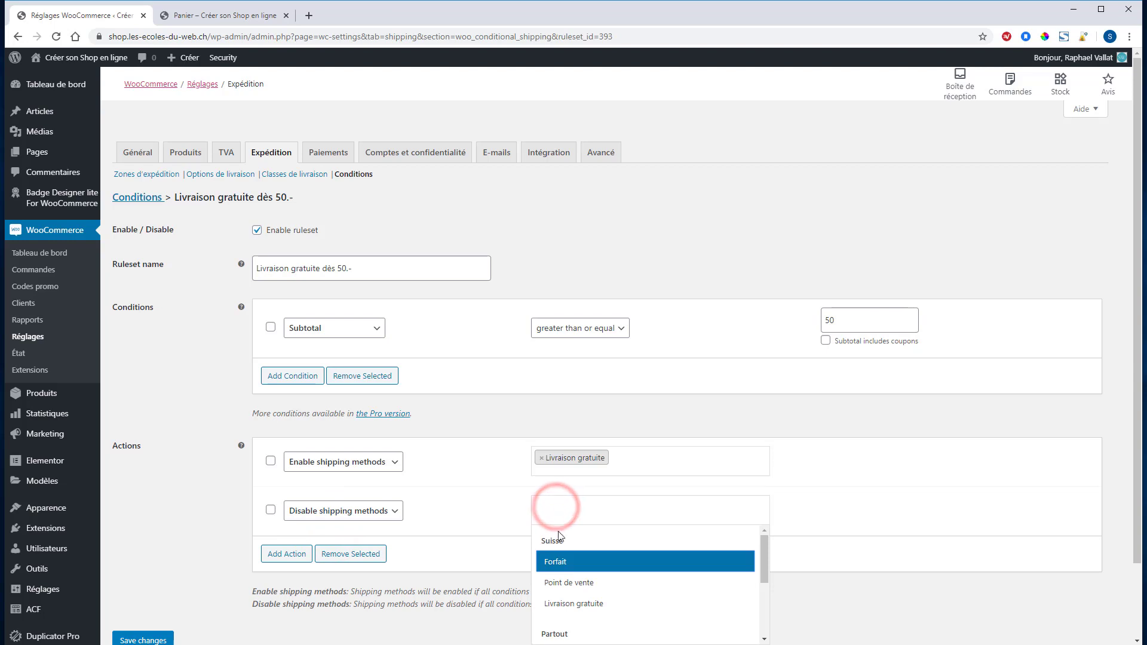
{"action": "left_click", "coordinate": [571, 571]}
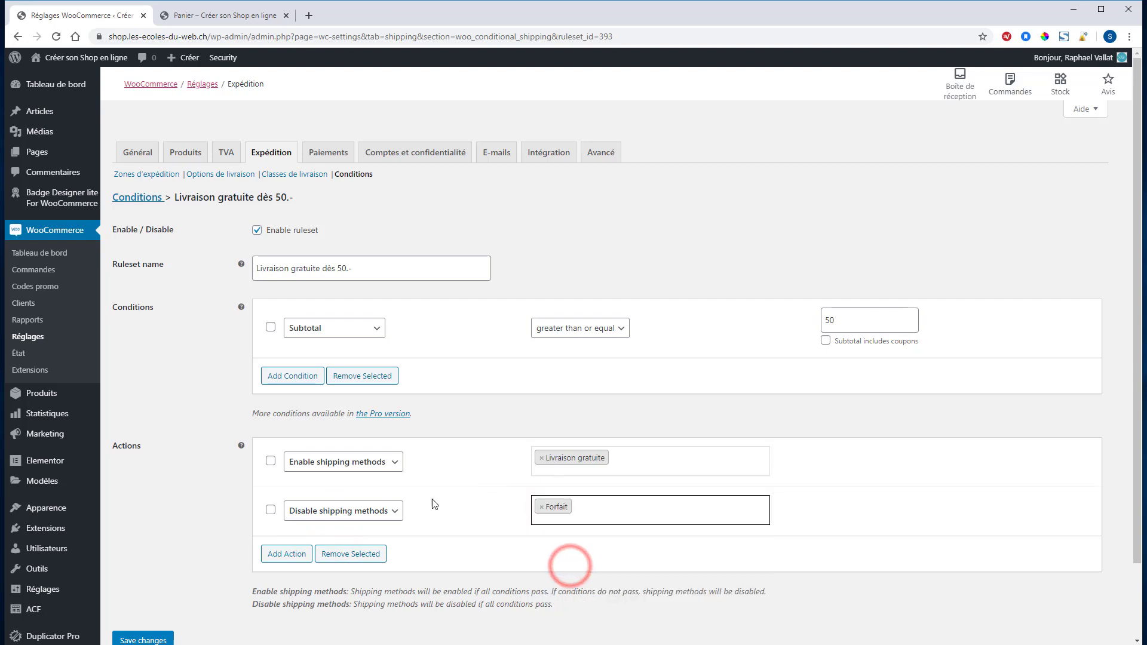
{"action": "left_click", "coordinate": [153, 638]}
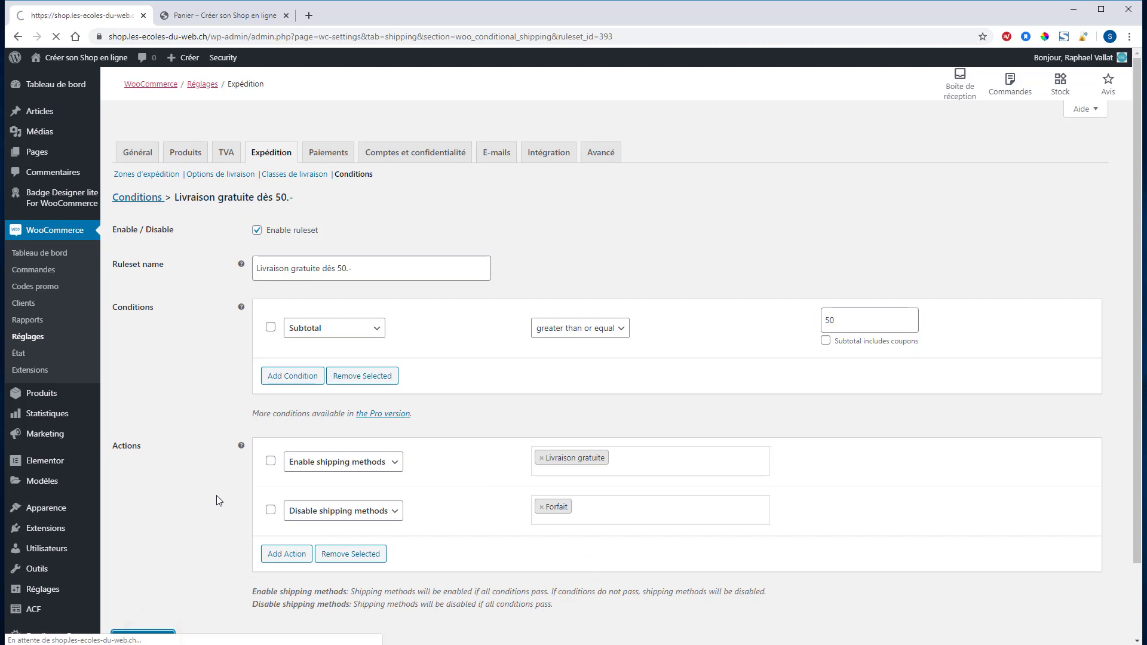
Reload the storefront cart to check its shipping options and remove the Pantalon 123 item.
{"action": "left_click", "coordinate": [227, 15]}
{"action": "left_click", "coordinate": [56, 36]}
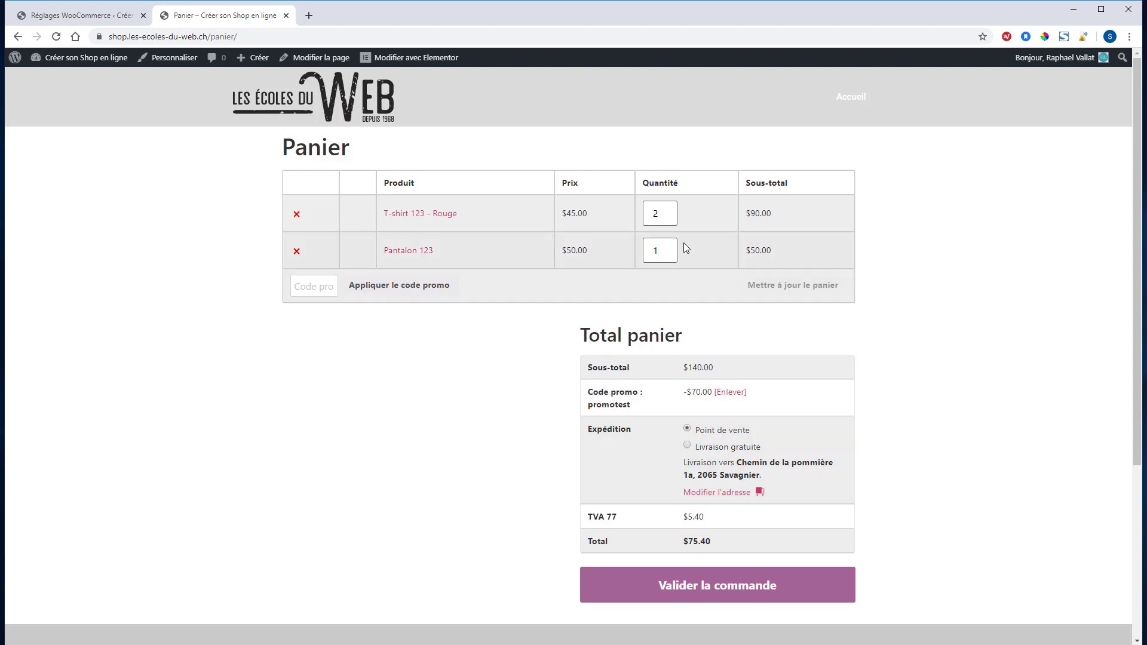
{"action": "left_click", "coordinate": [296, 251]}
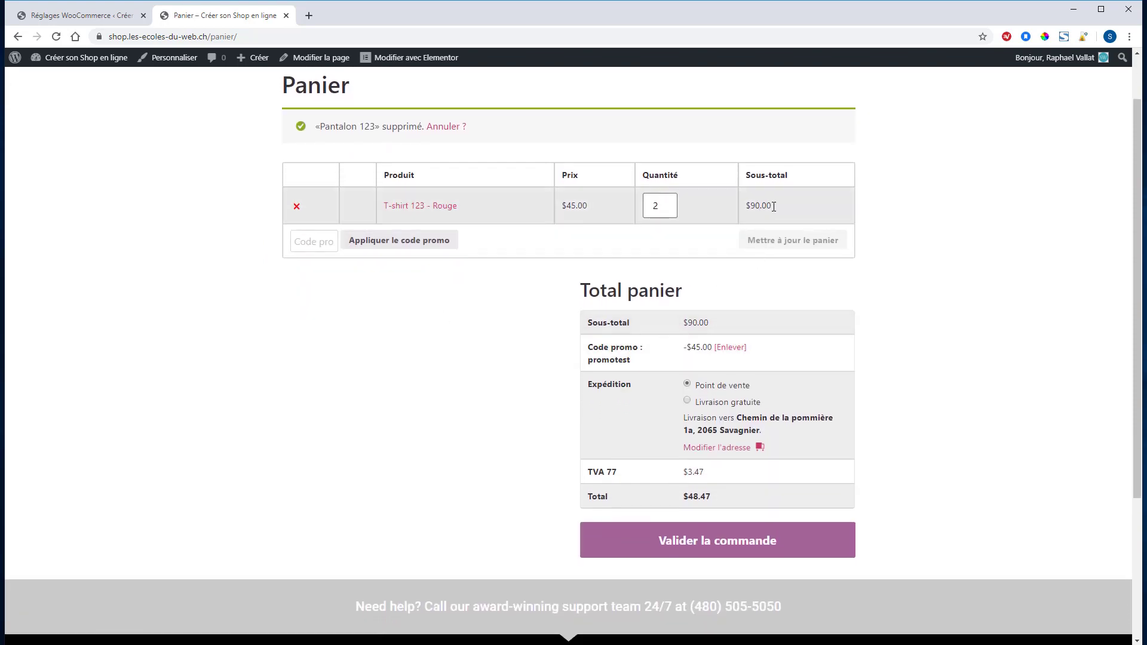
Remove the promotest promo code and update the cart with a quantity of 1 for T-shirt 123 - Rouge.
{"action": "left_click", "coordinate": [730, 348]}
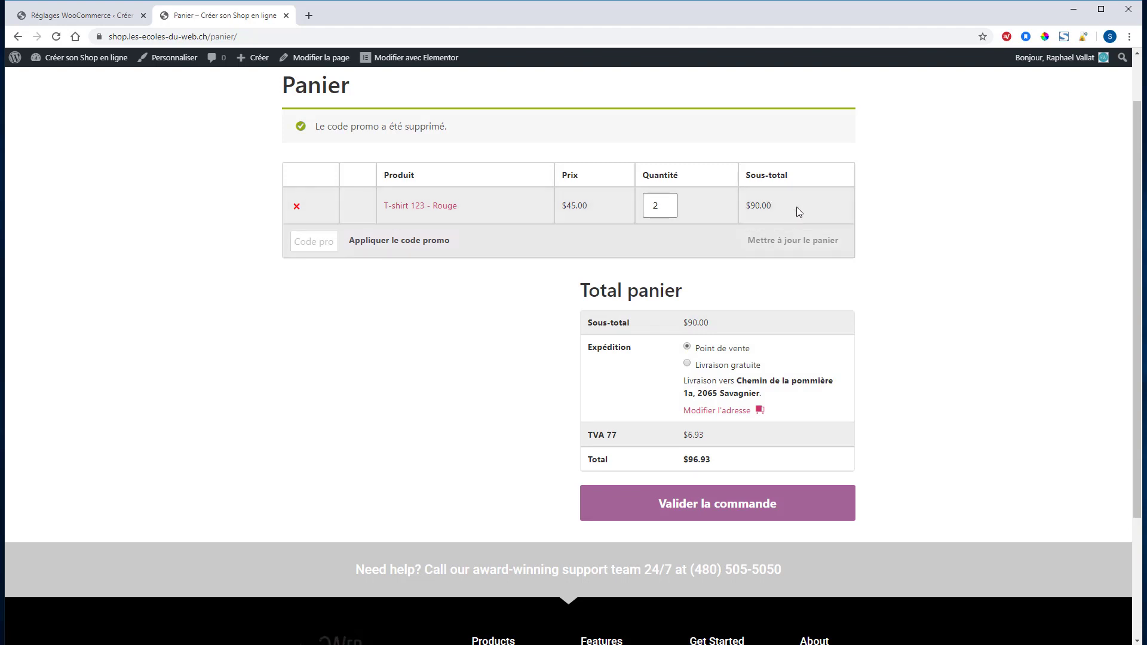
{"action": "left_click", "coordinate": [662, 209]}
{"action": "left_click", "coordinate": [768, 242]}
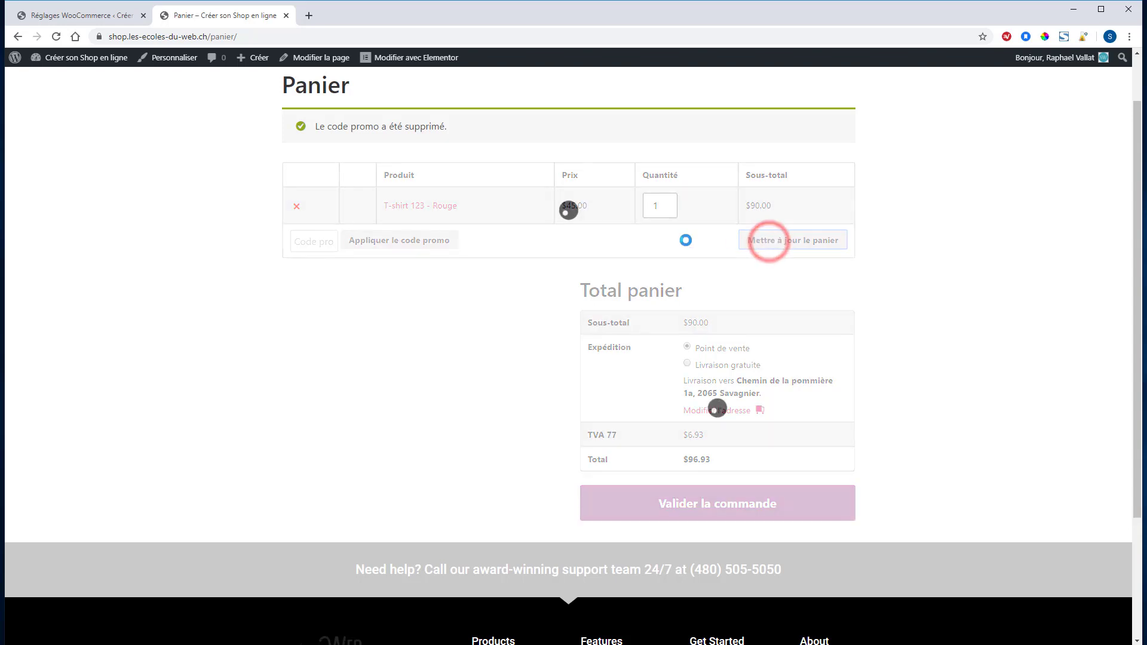